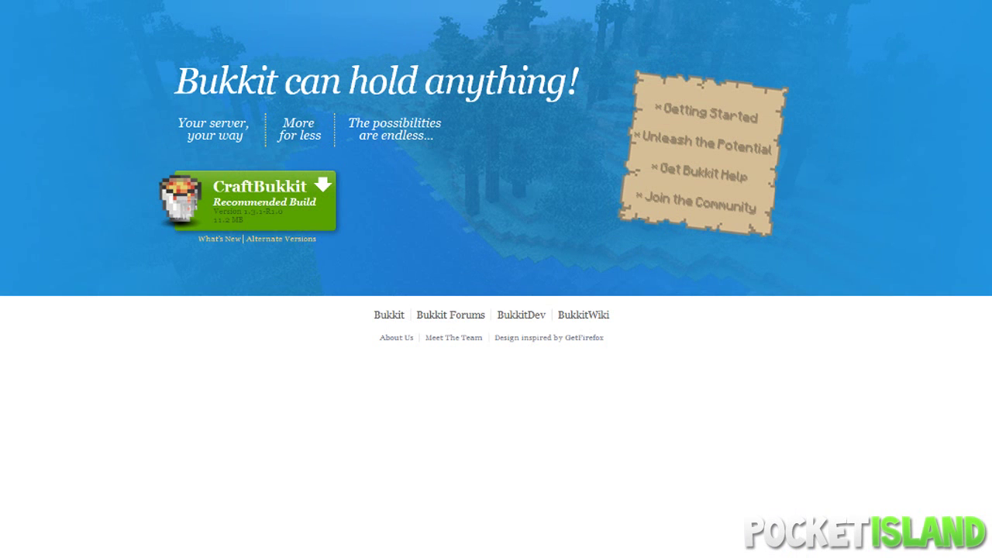
Switch to the CraftBukkit folder in Windows Explorer and rename the downloaded craftbukkit-1.3.1-R1.0.jar file as craftbukkit.jar.
{"action": "key", "text": "alt+Tab"}
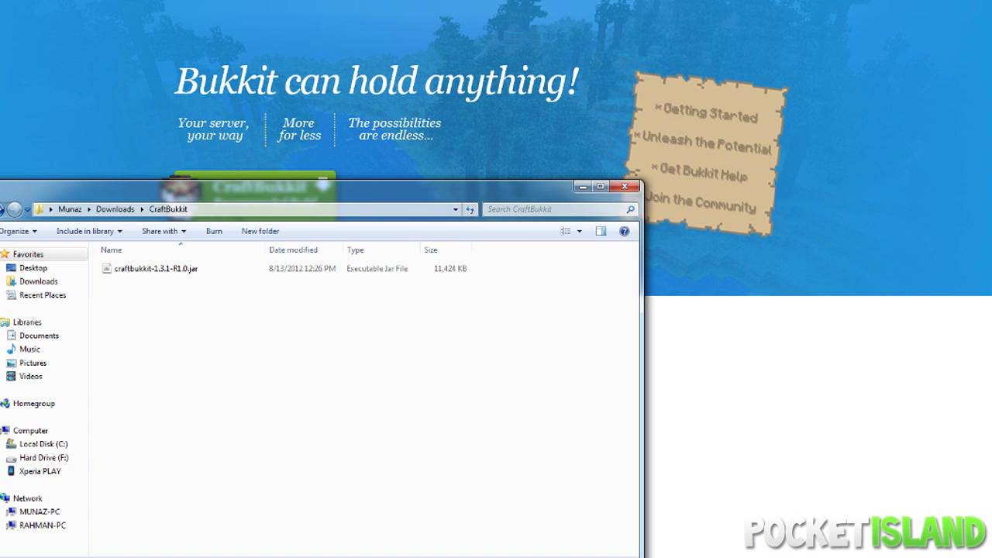
{"action": "left_click_drag", "start_coordinate": [239, 188], "coordinate": [463, 114]}
{"action": "right_click", "coordinate": [409, 193]}
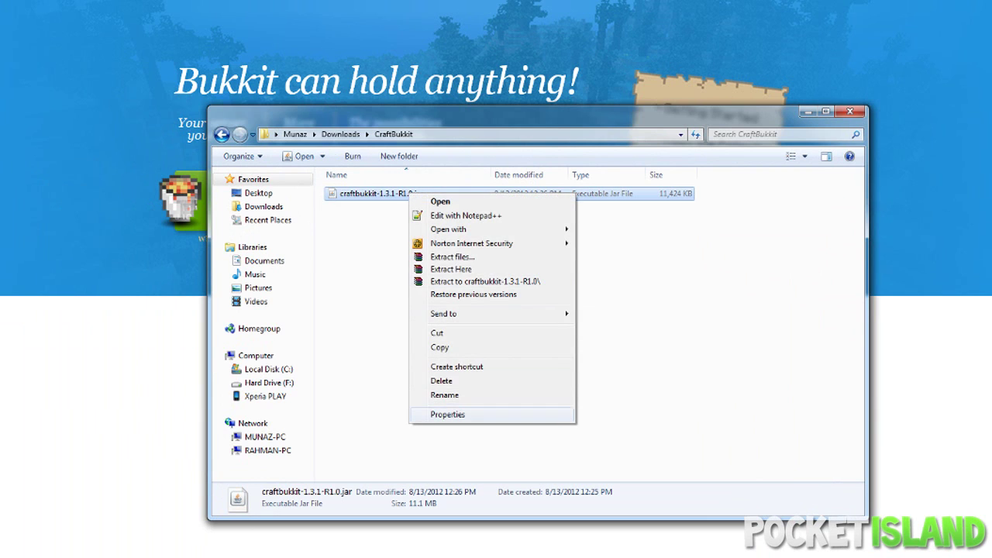
{"action": "left_click", "coordinate": [444, 394]}
{"action": "left_click_drag", "start_coordinate": [413, 193], "coordinate": [376, 193]}
{"action": "key", "text": "BackSpace"}
{"action": "left_click", "coordinate": [355, 278]}
Create a text document named RUN.txt in the CraftBukkit folder and open it in Notepad++.
{"action": "right_click", "coordinate": [355, 278]}
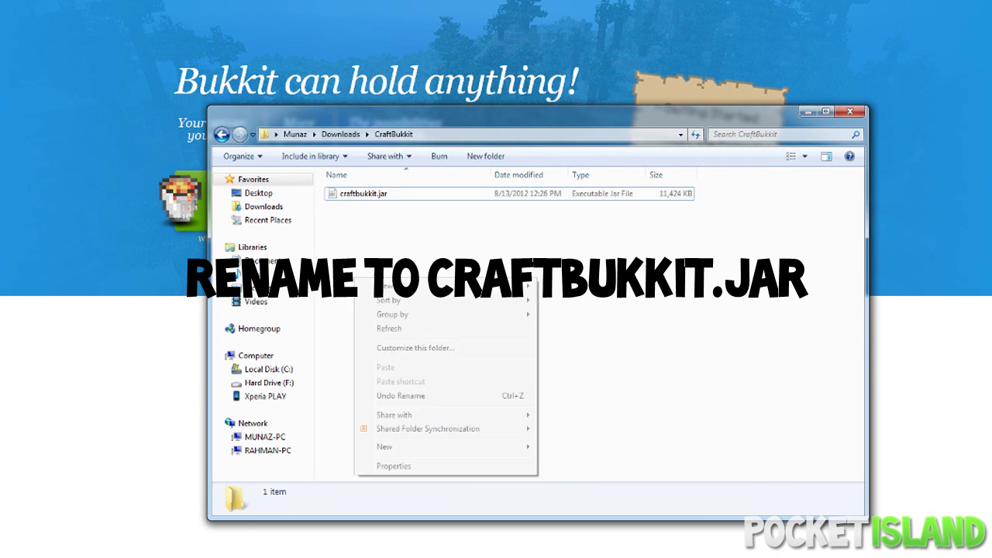
{"action": "mouse_move", "coordinate": [418, 446]}
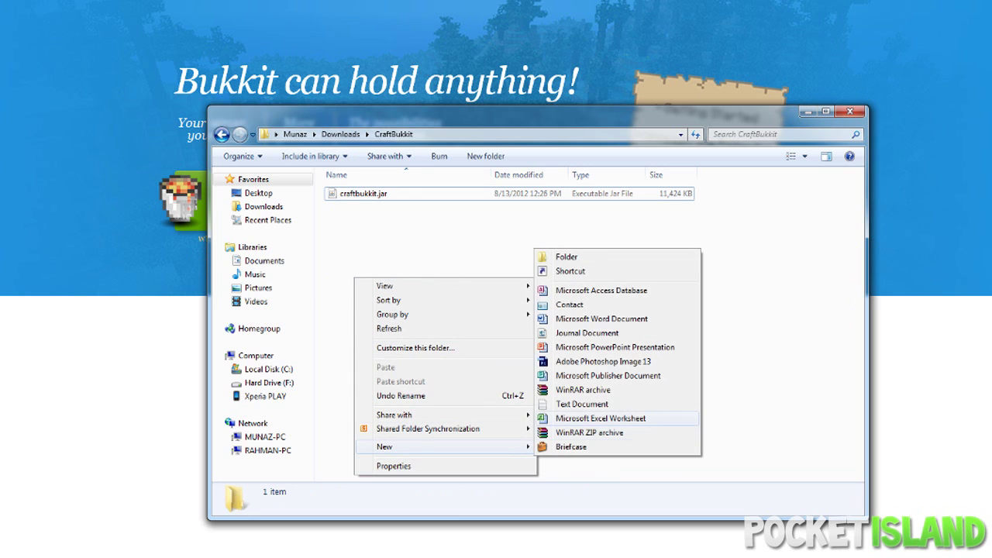
{"action": "left_click", "coordinate": [582, 404]}
{"action": "type", "text": "RUN"}
{"action": "key", "text": "Return"}
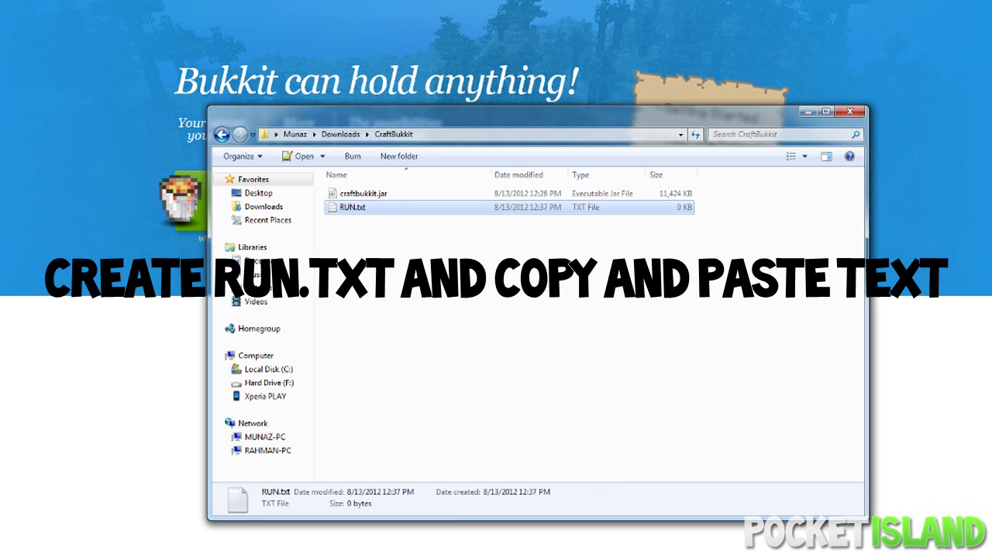
{"action": "key", "text": "Return"}
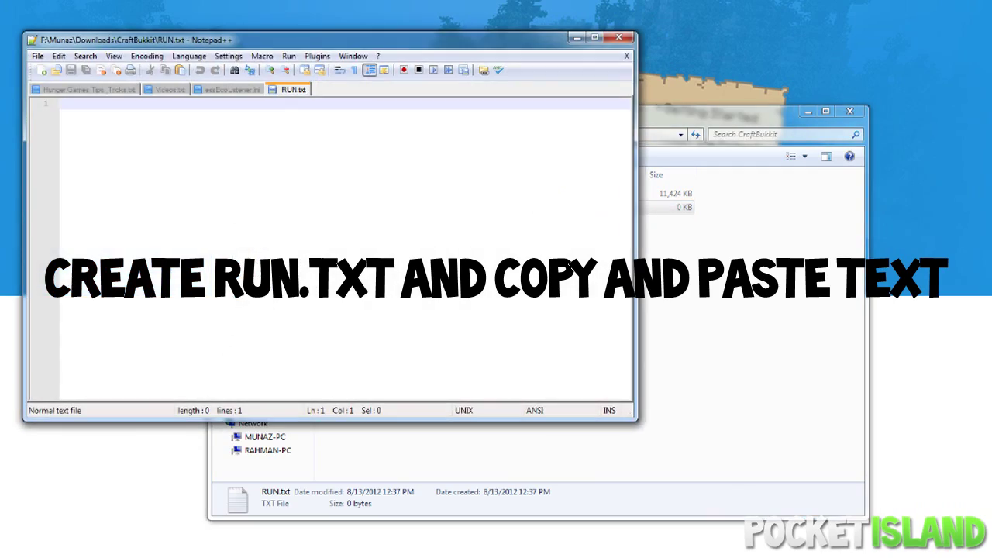
{"action": "left_click_drag", "start_coordinate": [332, 38], "coordinate": [386, 51]}
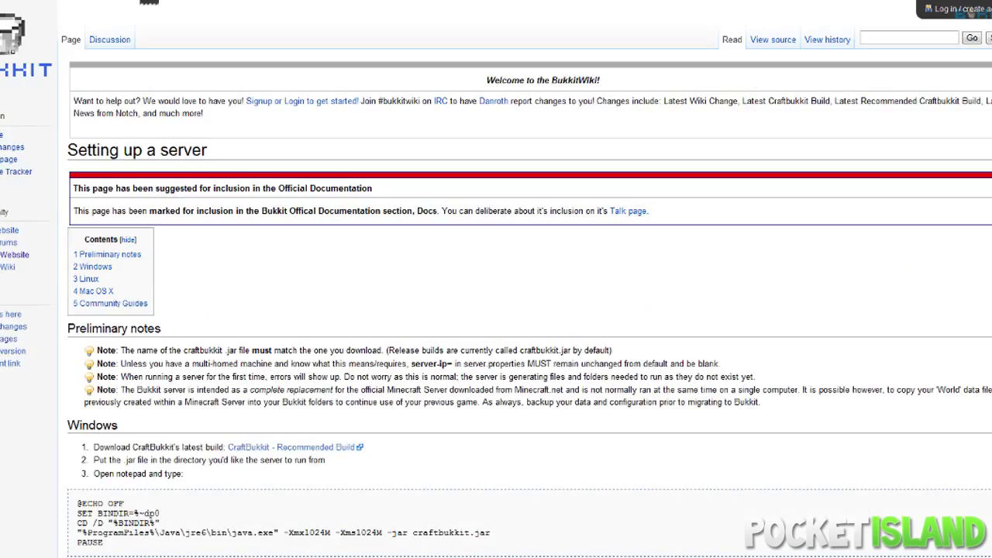
On the BukkitWiki server setup page, copy the Windows launch script given for Java 7.
{"action": "scroll", "coordinate": [497, 279], "scroll_direction": "down", "scroll_amount": 8}
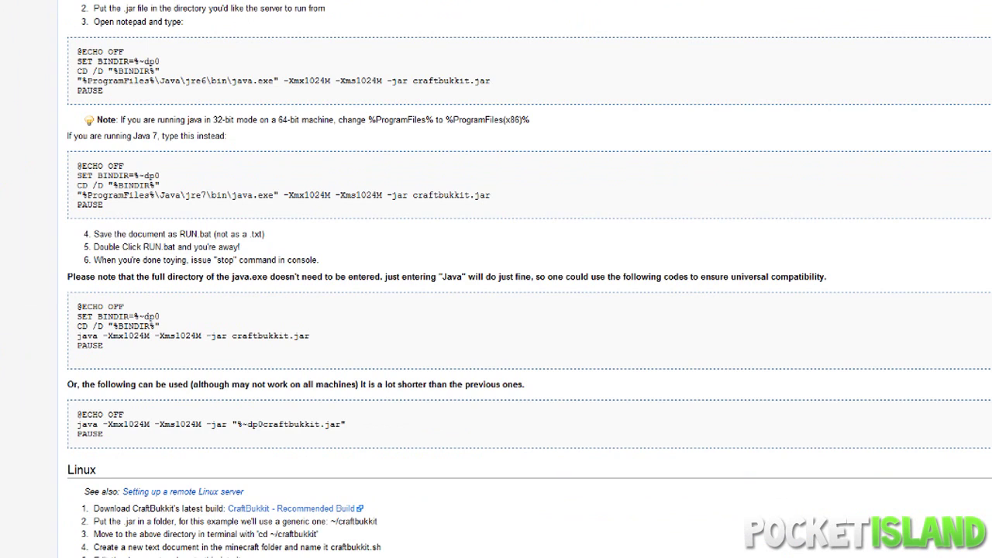
{"action": "left_click_drag", "start_coordinate": [103, 91], "coordinate": [77, 51]}
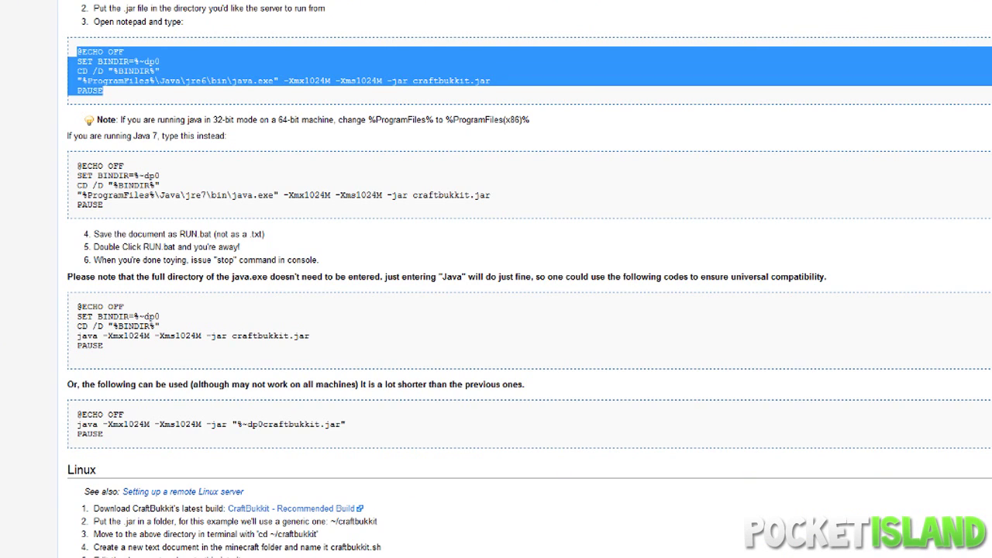
{"action": "left_click_drag", "start_coordinate": [103, 205], "coordinate": [77, 166]}
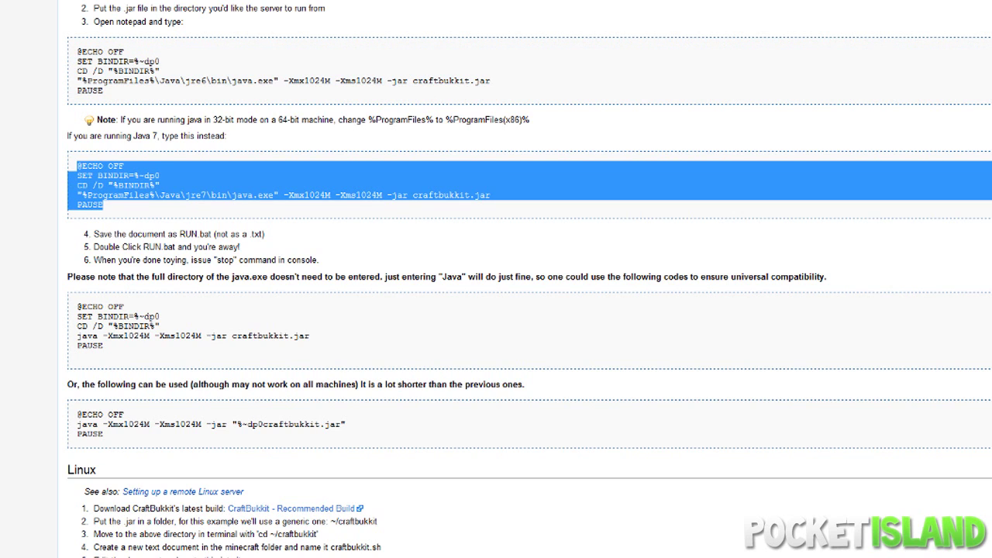
{"action": "double_click", "coordinate": [117, 195]}
{"action": "left_click_drag", "start_coordinate": [104, 210], "coordinate": [76, 166]}
{"action": "key", "text": "ctrl+c"}
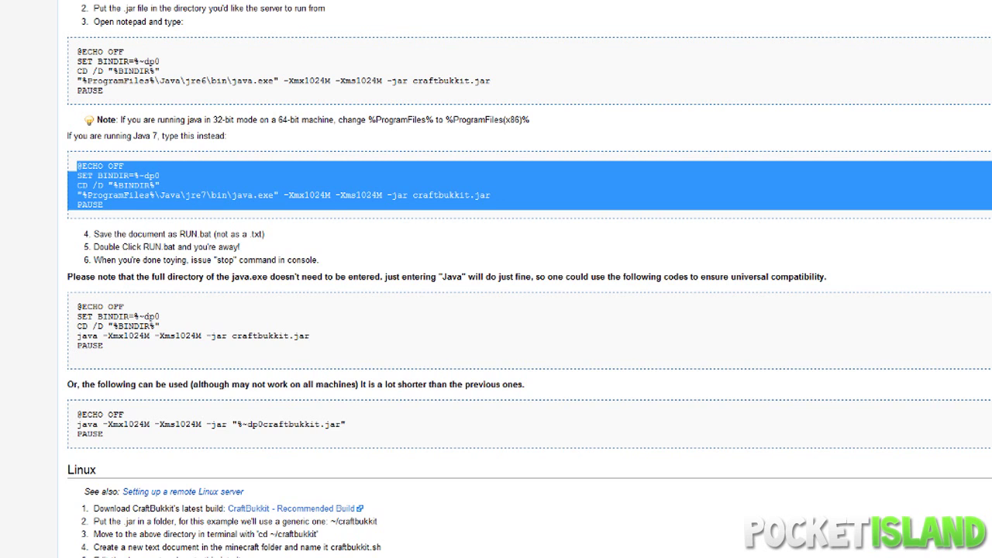
Paste the Java 7 launch script into RUN.txt in Notepad++, save the file and close the editor.
{"action": "key", "text": "alt+Tab"}
{"action": "key", "text": "ctrl+v"}
{"action": "key", "text": "ctrl+s"}
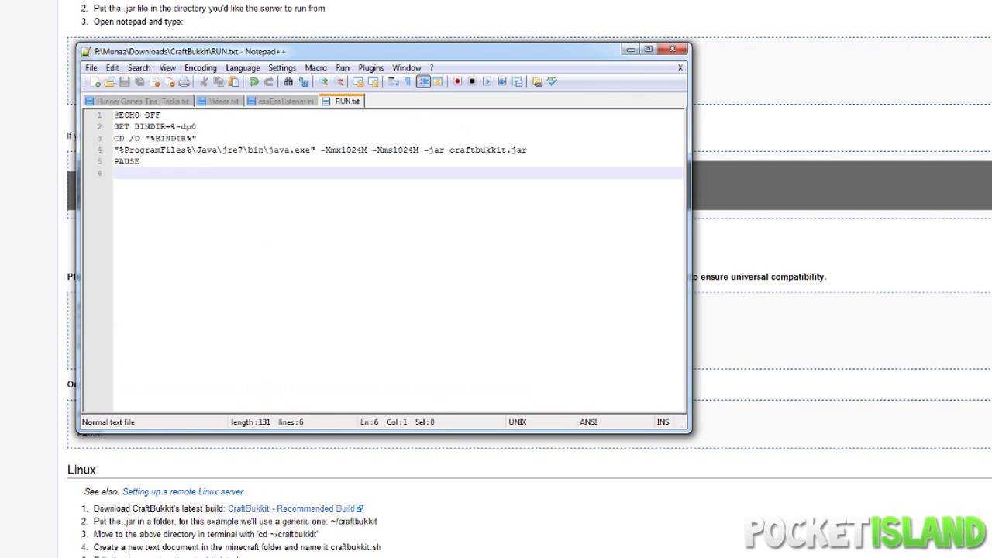
{"action": "left_click", "coordinate": [672, 49]}
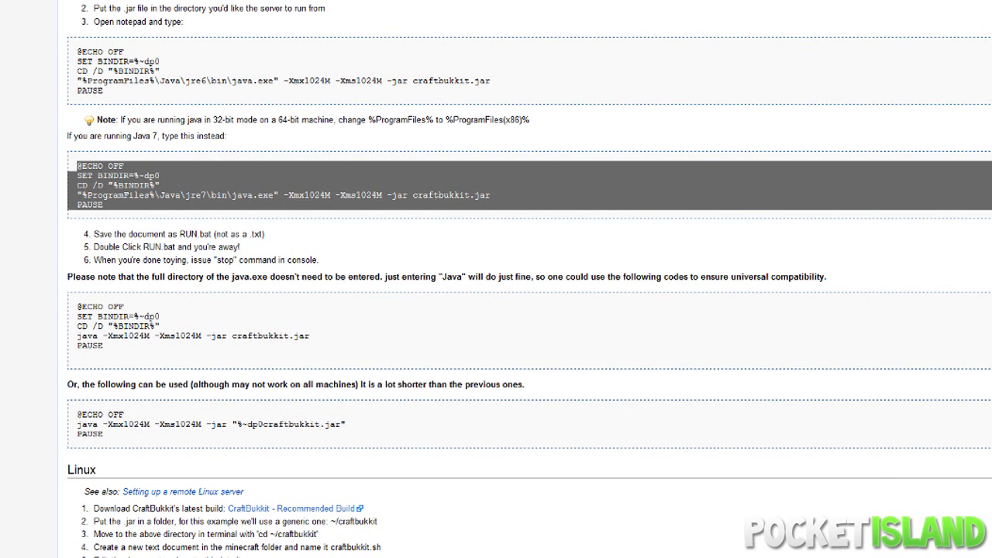
Return to the CraftBukkit folder and rename RUN.txt as RUN.bat, accepting the extension change.
{"action": "key", "text": "alt+Tab"}
{"action": "right_click", "coordinate": [380, 209]}
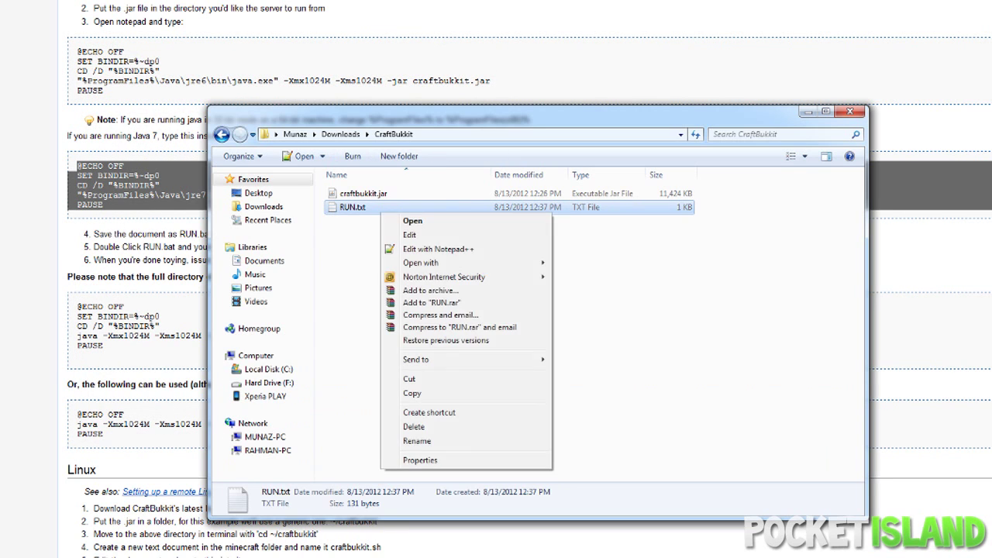
{"action": "left_click", "coordinate": [417, 441]}
{"action": "key", "text": "End"}
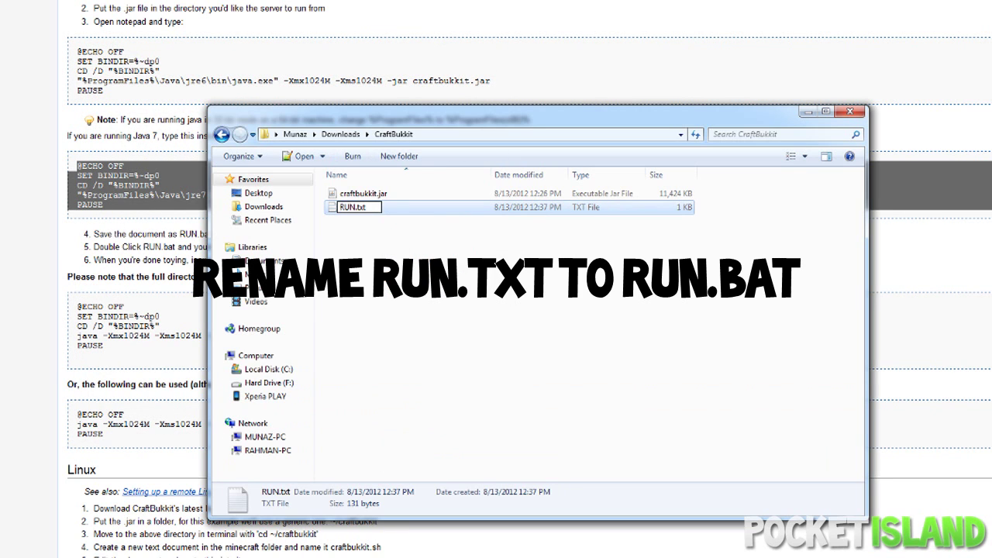
{"action": "key", "text": "BackSpace"}
{"action": "key", "text": "BackSpace"}
{"action": "key", "text": "BackSpace"}
{"action": "type", "text": "bat"}
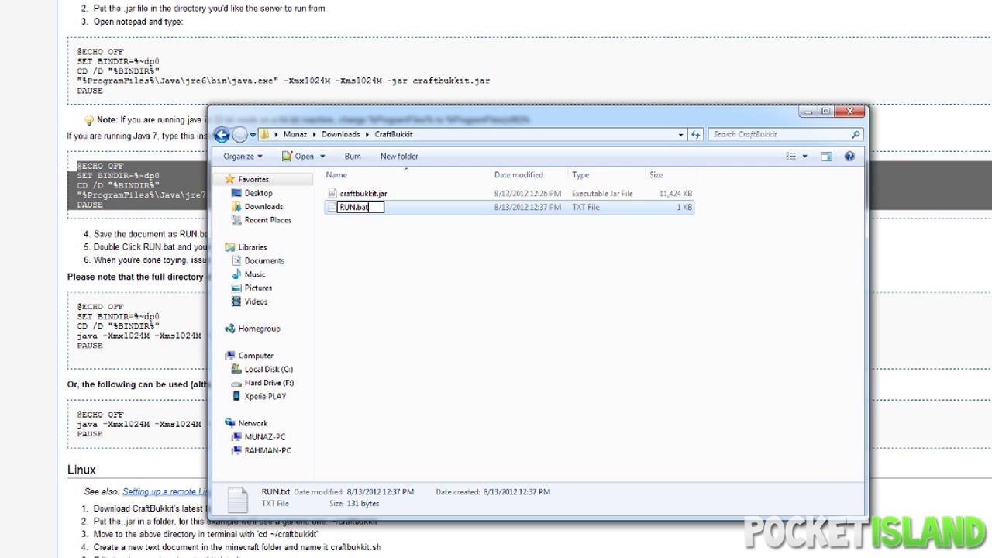
{"action": "key", "text": "Return"}
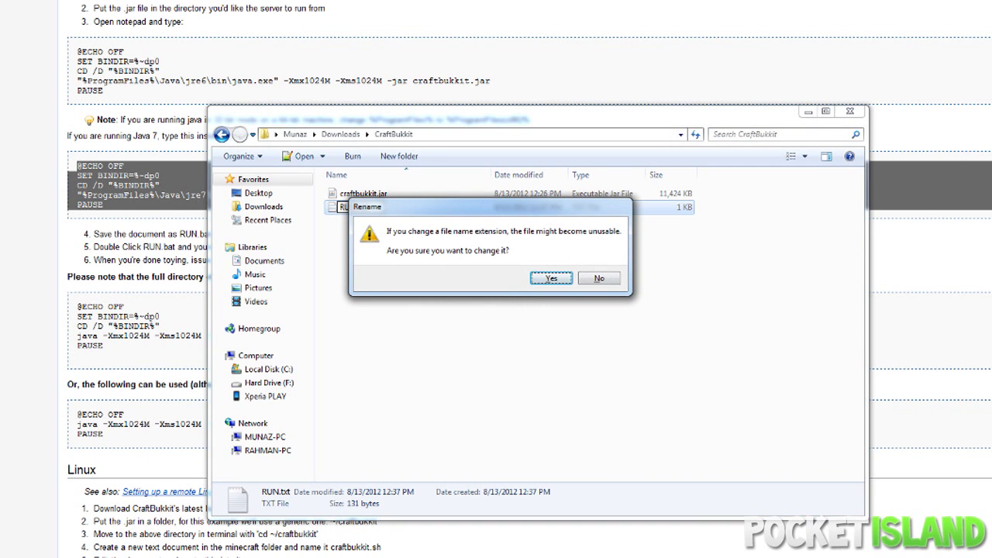
{"action": "key", "text": "Return"}
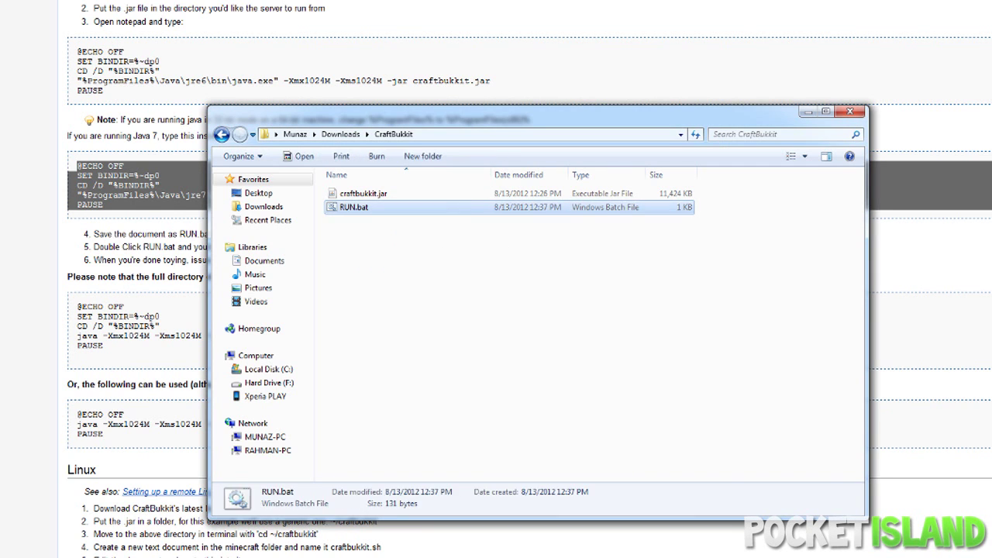
Run RUN.bat to generate the server files, and shut the server down with the stop command.
{"action": "key", "text": "Return"}
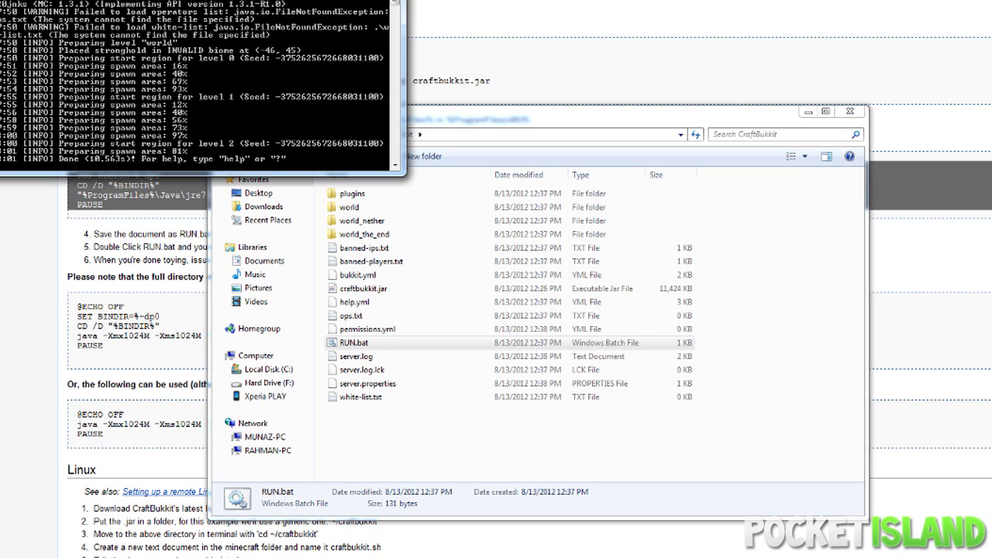
{"action": "type", "text": "stop"}
{"action": "key", "text": "Return"}
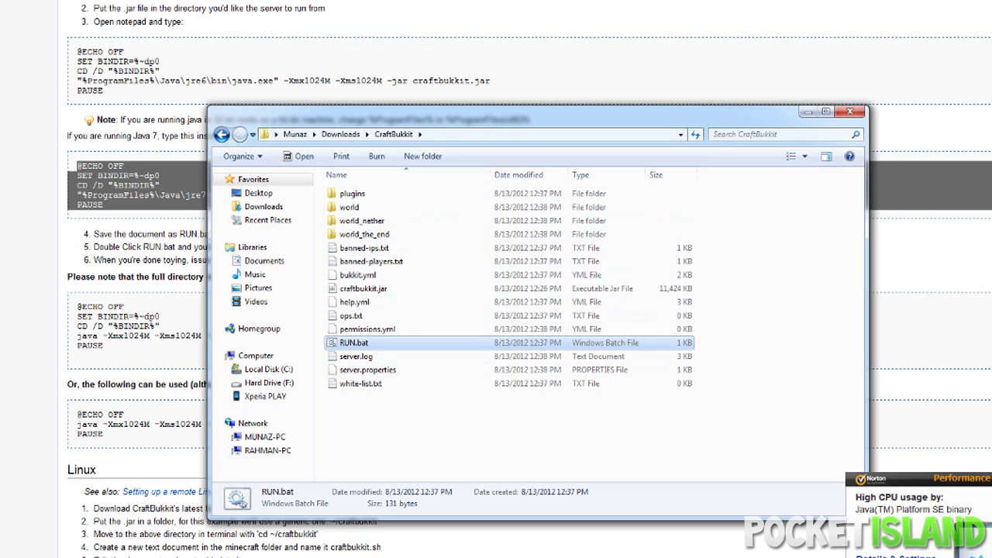
{"action": "left_click_drag", "start_coordinate": [803, 439], "coordinate": [357, 210]}
{"action": "left_click", "coordinate": [365, 314]}
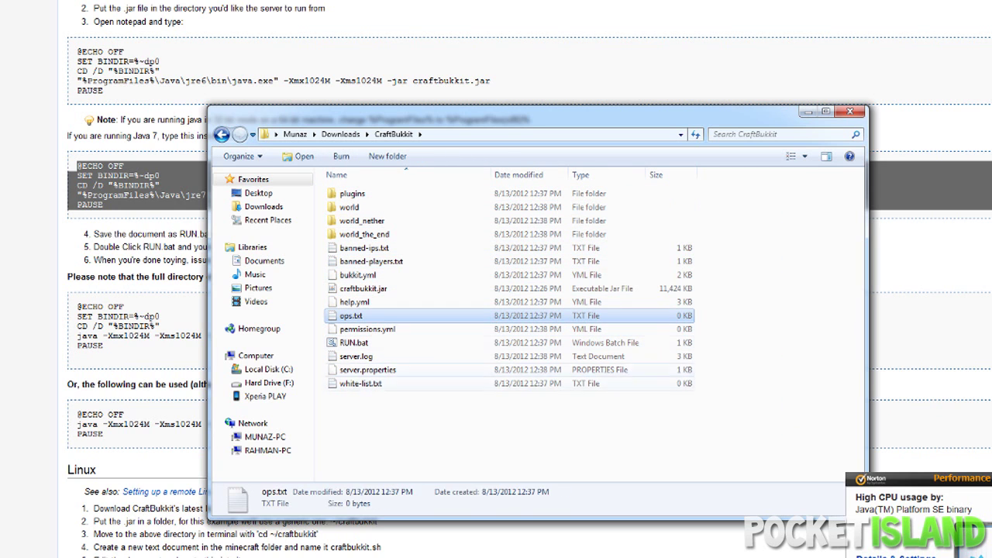
{"action": "left_click", "coordinate": [736, 364]}
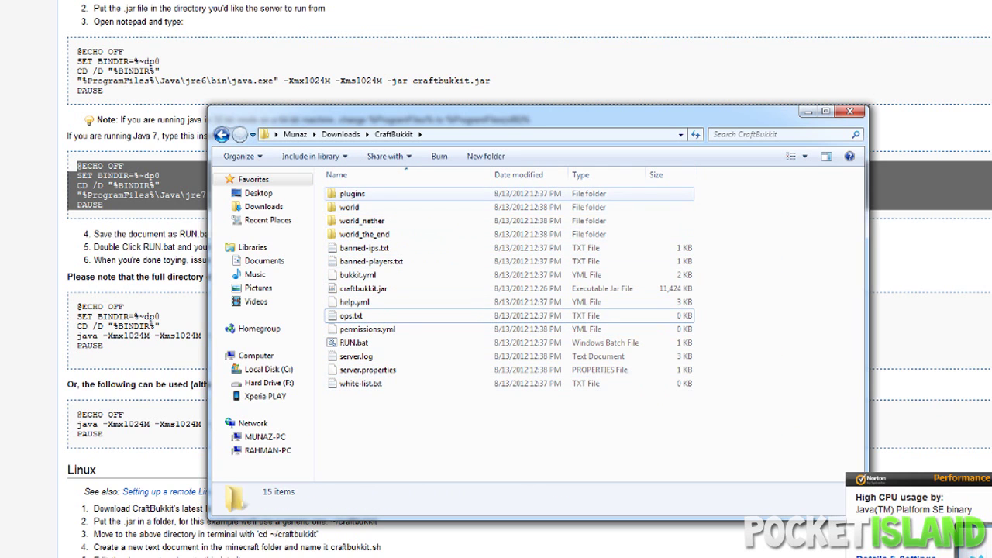
Open the server's plugins folder and bring up the Essentials plugin page on BukkitDev.
{"action": "left_click", "coordinate": [355, 194]}
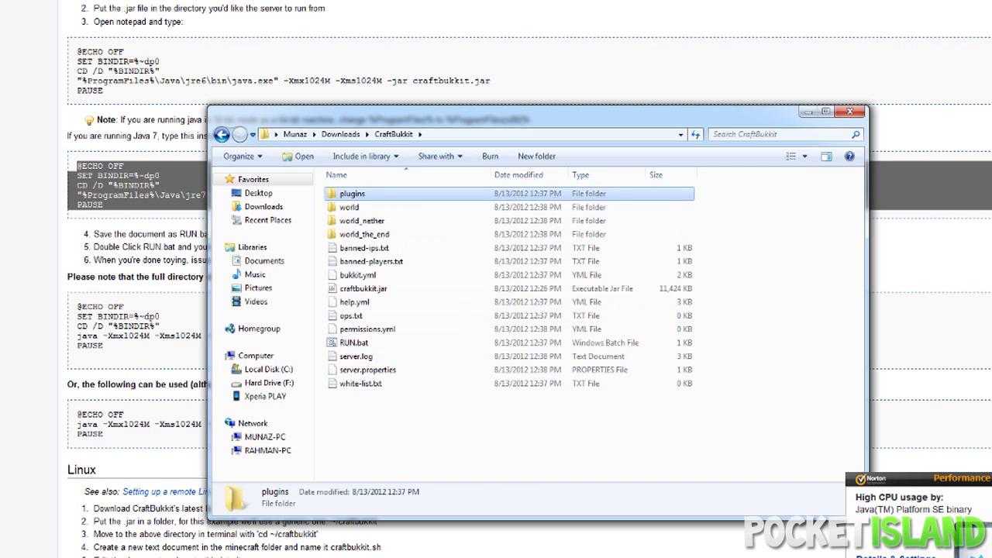
{"action": "double_click", "coordinate": [356, 194]}
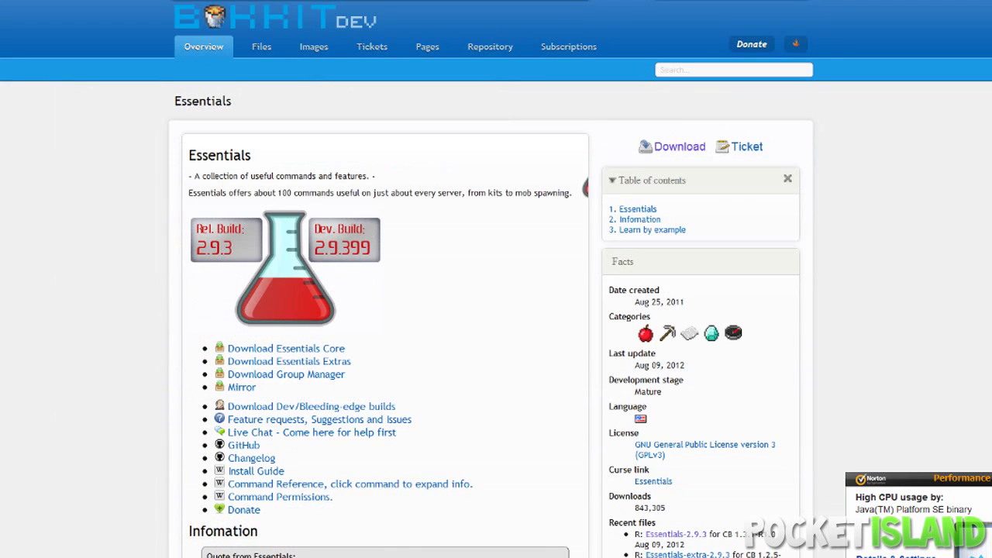
{"action": "scroll", "coordinate": [496, 279], "scroll_direction": "down", "scroll_amount": 3}
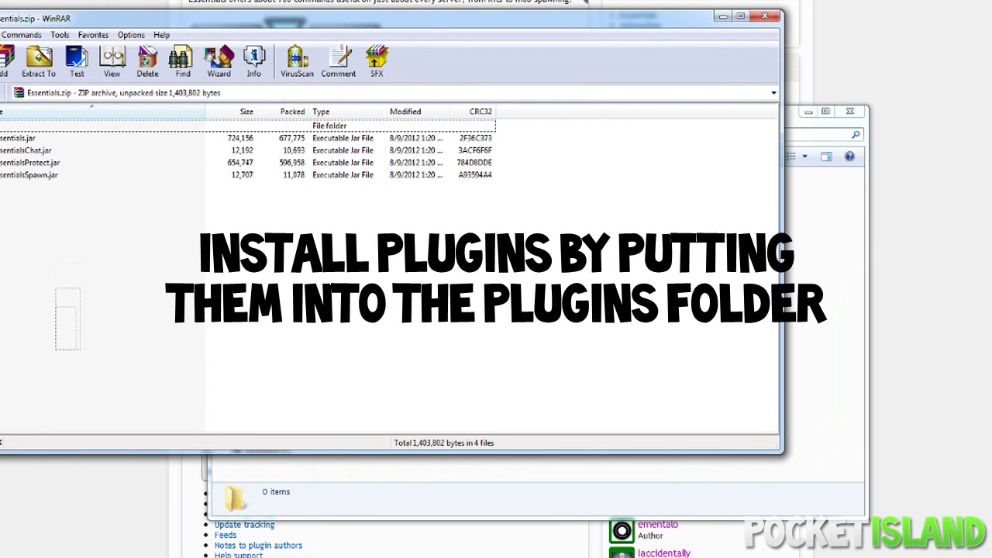
Extract all four Essentials jar files from Essentials.zip into the plugins folder and close WinRAR.
{"action": "left_click_drag", "start_coordinate": [80, 288], "coordinate": [85, 136]}
{"action": "left_click_drag", "start_coordinate": [569, 237], "coordinate": [400, 137]}
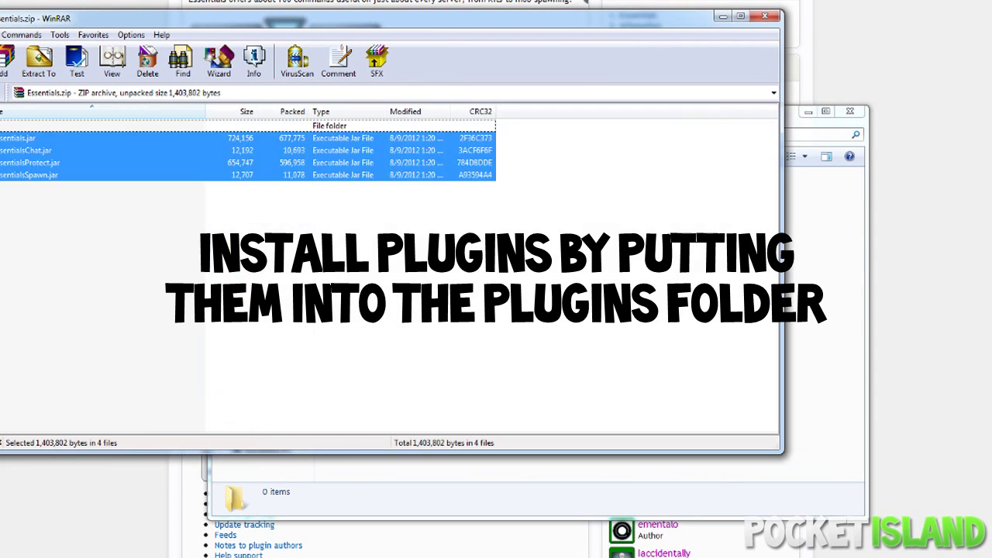
{"action": "left_click_drag", "start_coordinate": [115, 223], "coordinate": [822, 294]}
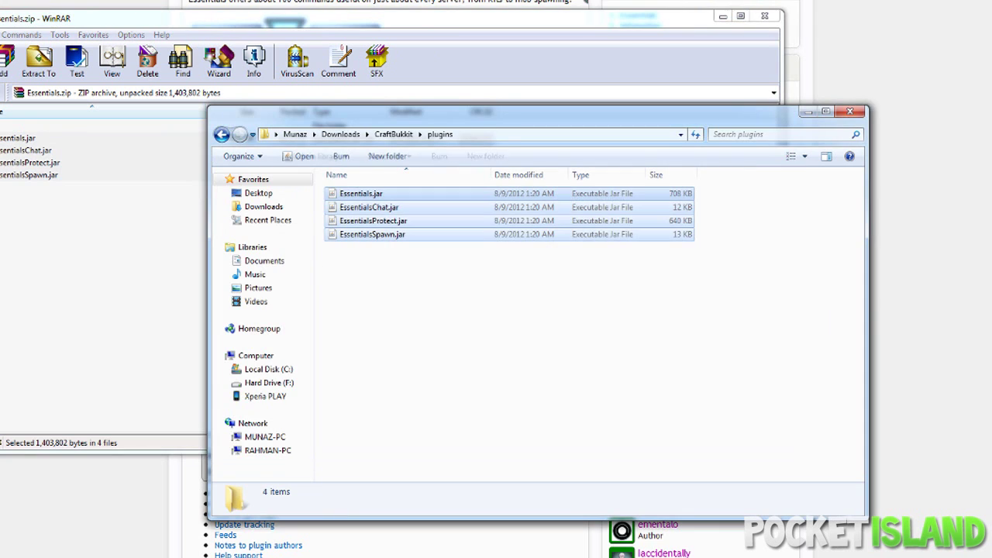
{"action": "left_click", "coordinate": [765, 17]}
Go back to the CraftBukkit folder and start the server again with RUN.bat.
{"action": "left_click", "coordinate": [589, 325]}
{"action": "key", "text": "BackSpace"}
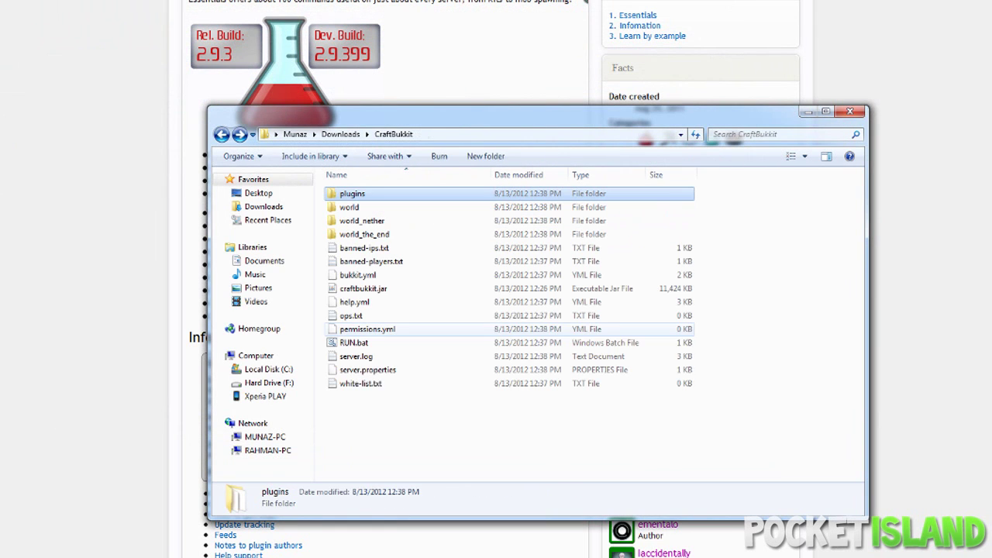
{"action": "left_click", "coordinate": [354, 343]}
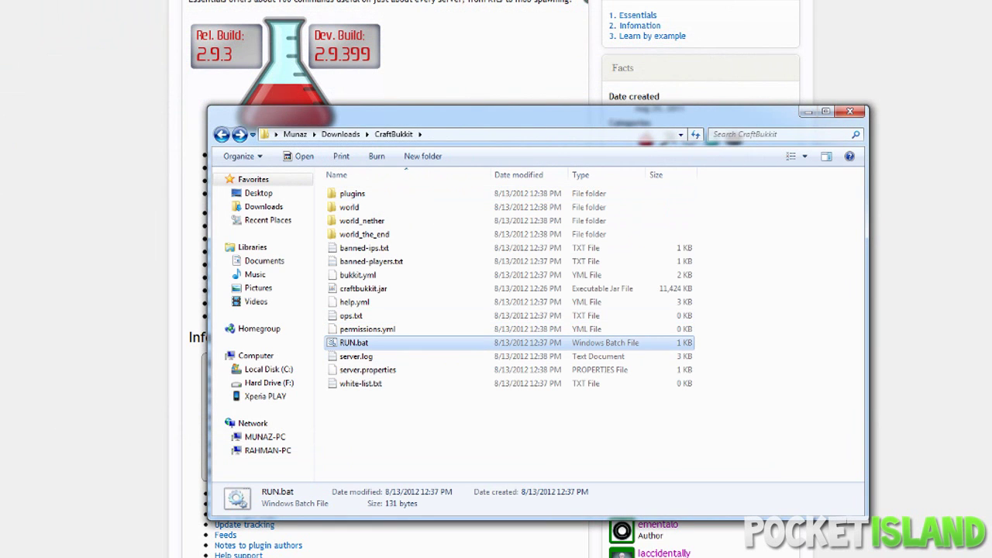
{"action": "key", "text": "Return"}
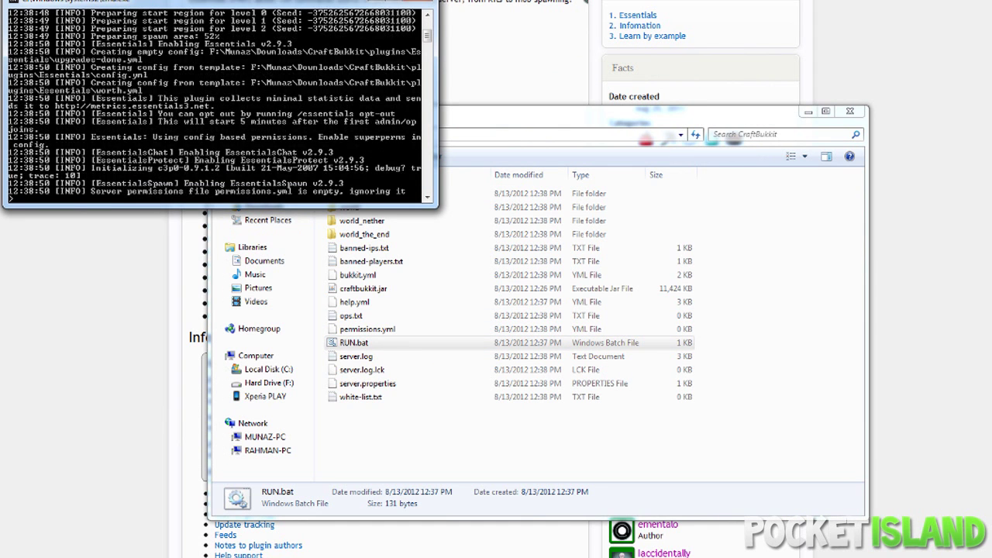
Examine the contents of the PluginMetrics and Essentials folders inside the server's plugins folder.
{"action": "left_click", "coordinate": [372, 262]}
{"action": "double_click", "coordinate": [352, 193]}
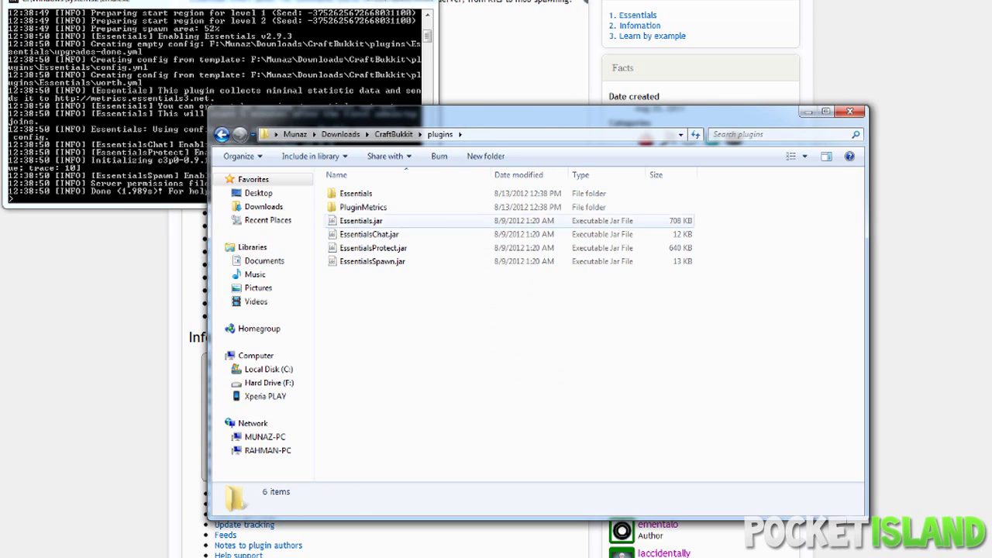
{"action": "left_click", "coordinate": [363, 207]}
{"action": "left_click", "coordinate": [356, 193]}
{"action": "left_click", "coordinate": [363, 207]}
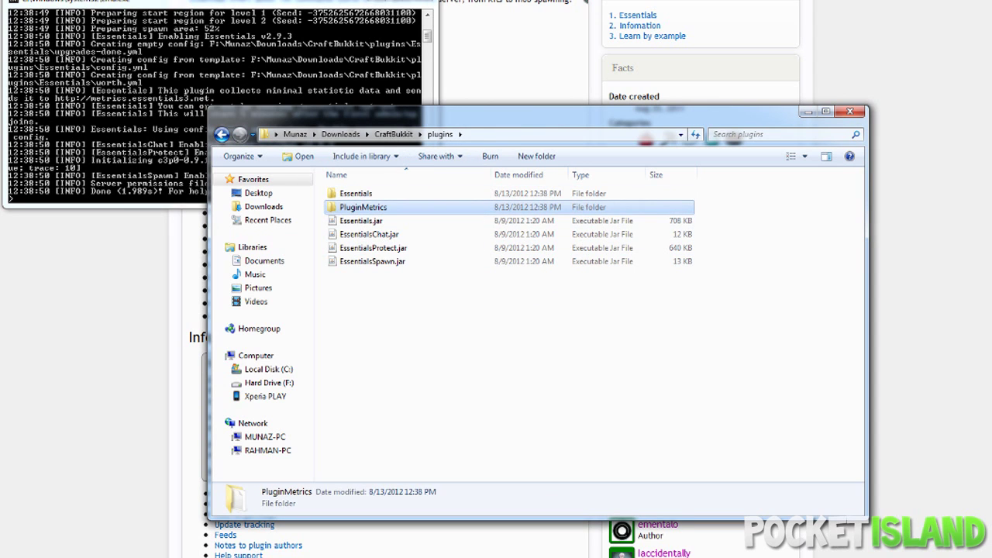
{"action": "double_click", "coordinate": [363, 207]}
{"action": "key", "text": "BackSpace"}
{"action": "double_click", "coordinate": [356, 193]}
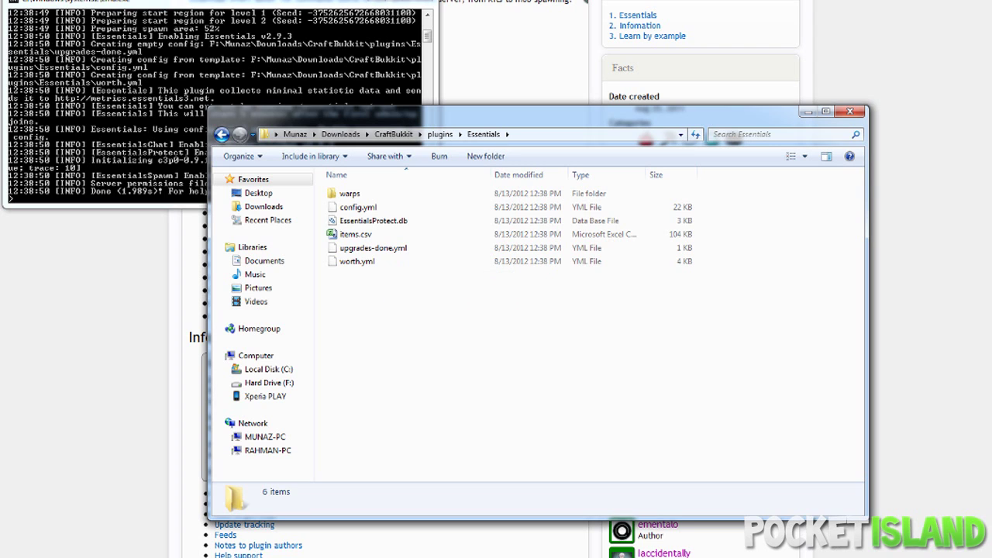
{"action": "key", "text": "BackSpace"}
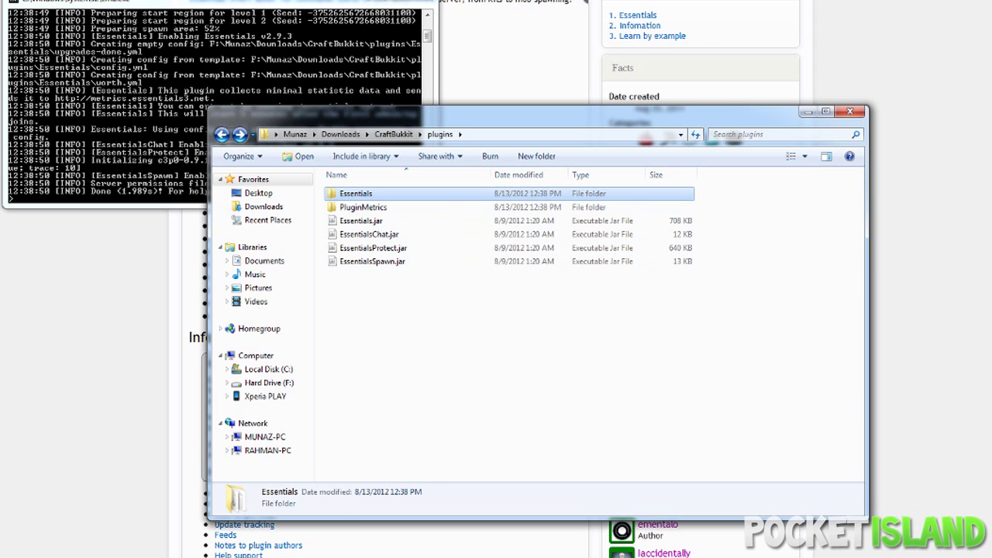
Switch to Minecraft, join the server at localhost by direct connection and pause at the game menu.
{"action": "key", "text": "alt+Tab"}
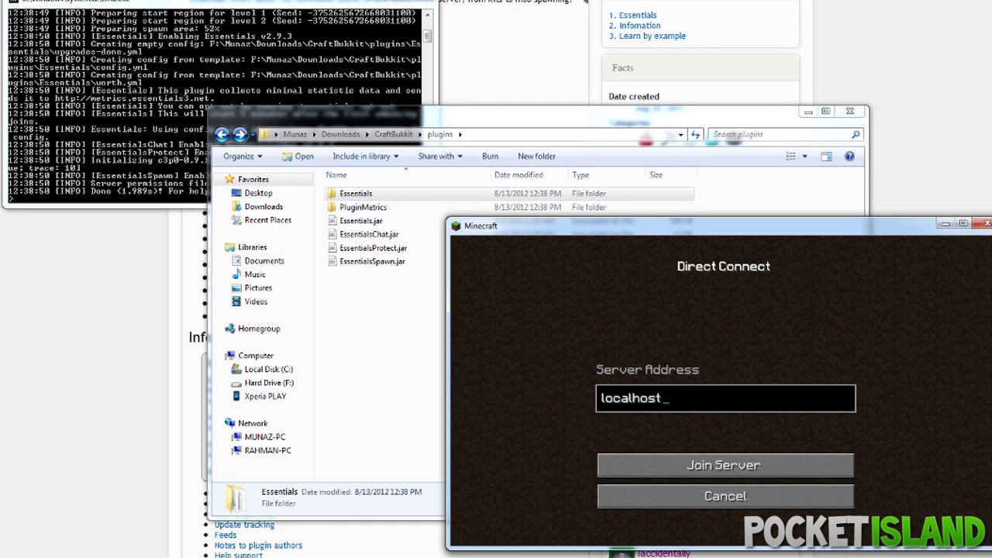
{"action": "key", "text": "Return"}
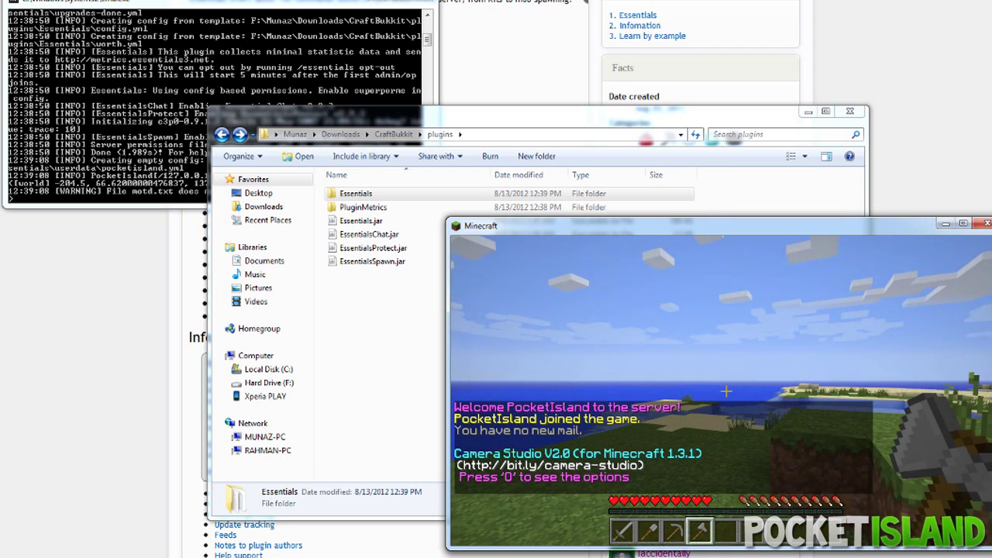
{"action": "key", "text": "Escape"}
Give the player pocketisland operator rights from the server console with the command "op pocketisland".
{"action": "key", "text": "alt+Tab"}
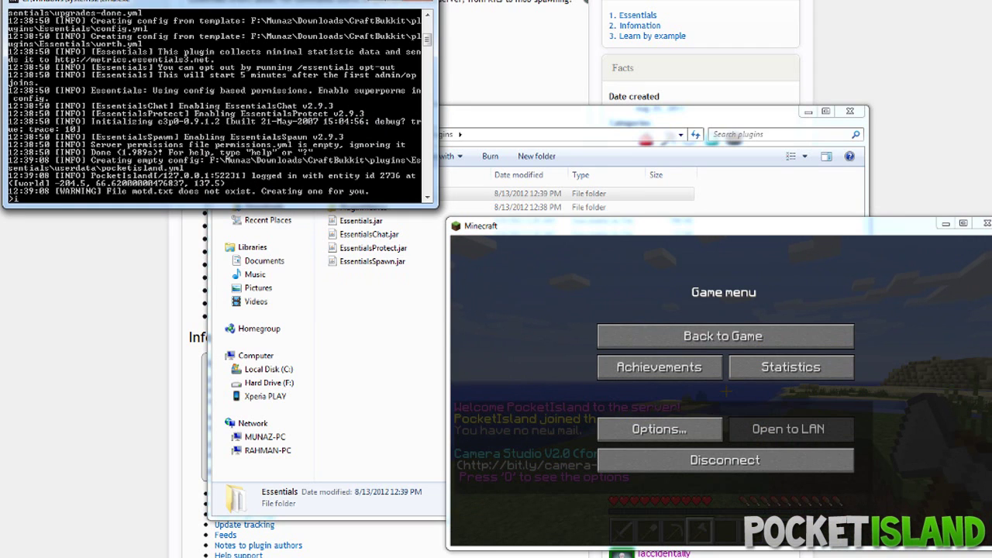
{"action": "type", "text": "op pocketisland"}
{"action": "key", "text": "Return"}
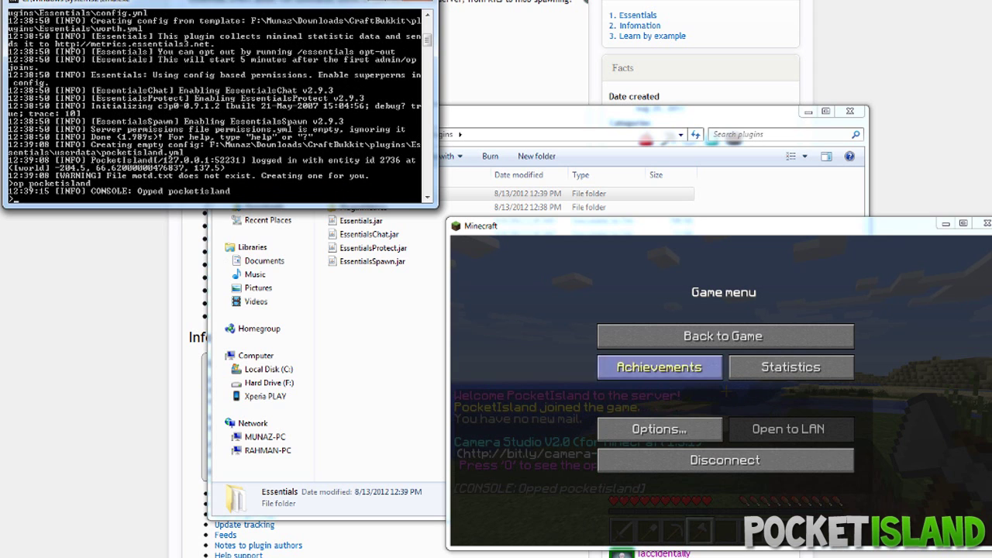
Return to the game and list the available commands in chat with /help and /help essentials.
{"action": "left_click", "coordinate": [676, 337]}
{"action": "key", "text": "t"}
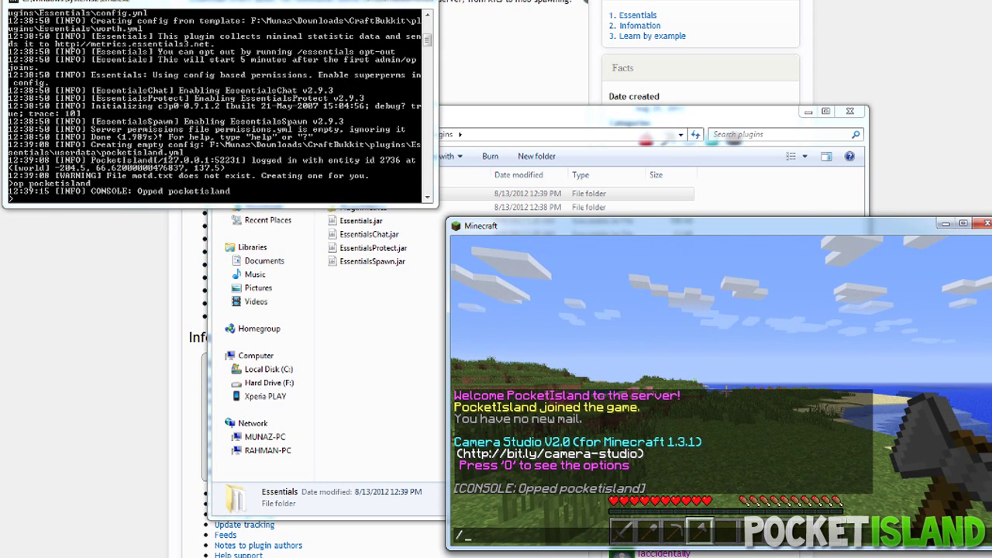
{"action": "type", "text": "/help"}
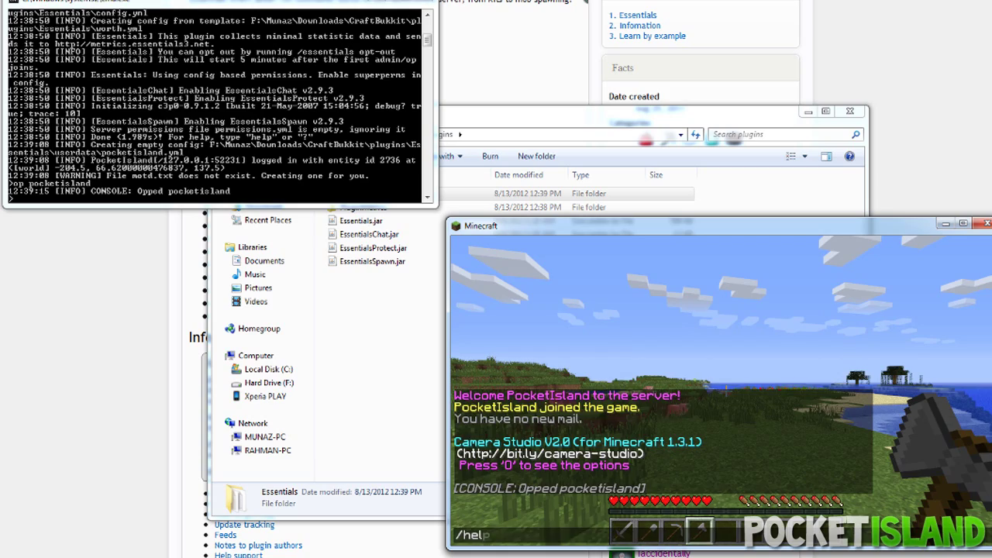
{"action": "key", "text": "Return"}
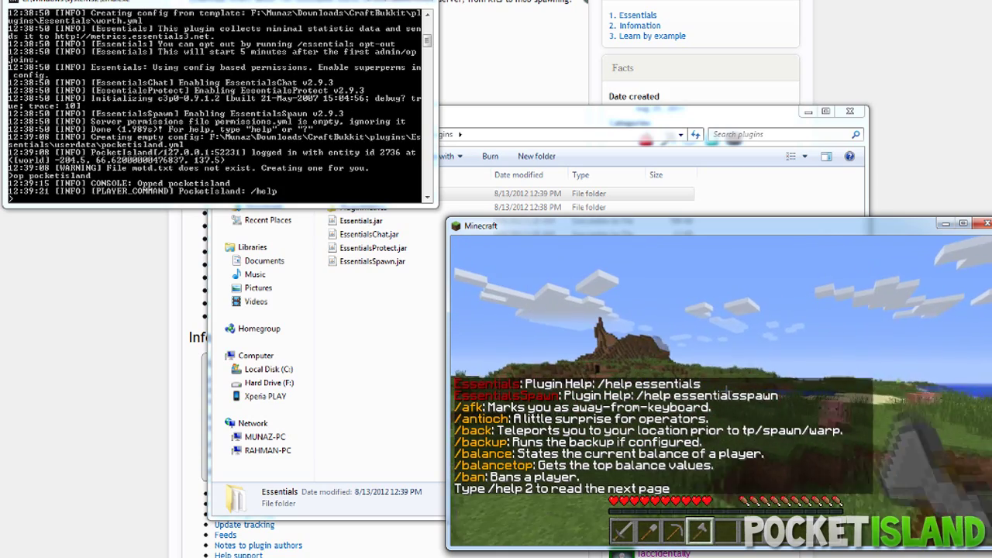
{"action": "type", "text": "/"}
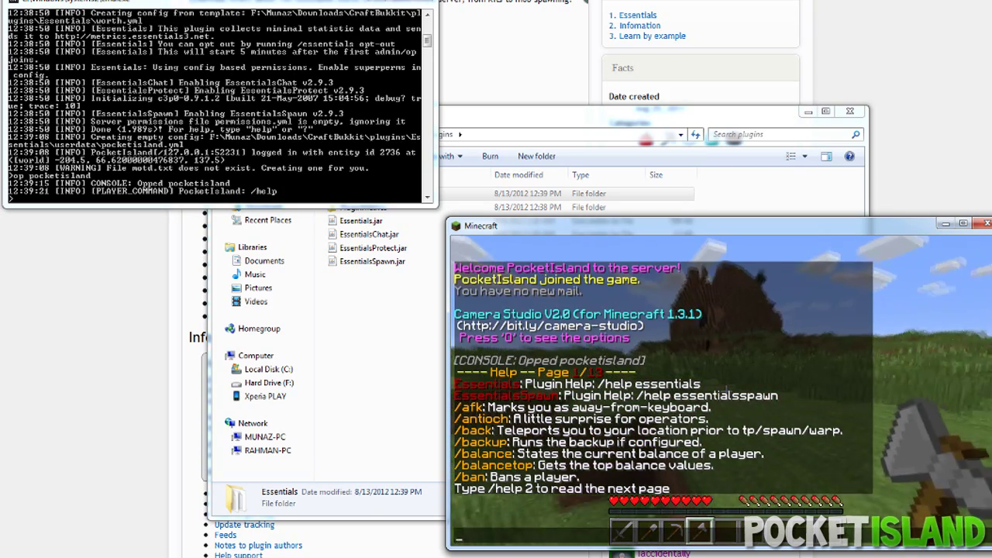
{"action": "type", "text": "help esse"}
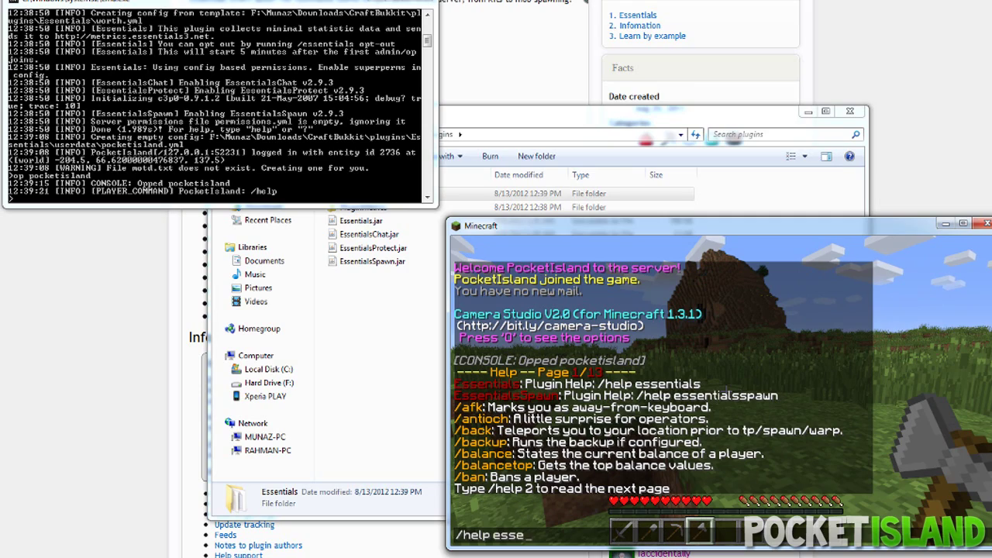
{"action": "type", "text": "ntials"}
{"action": "key", "text": "Return"}
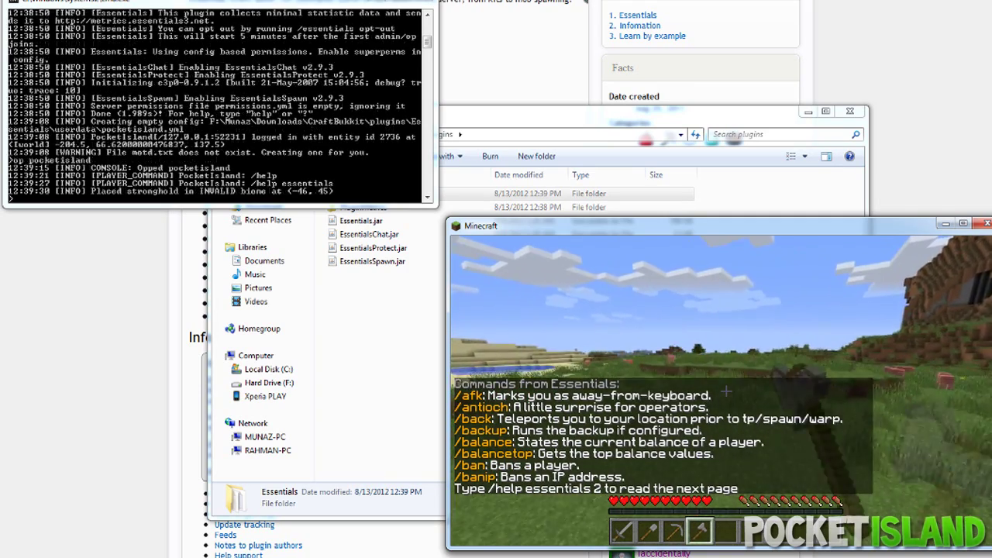
{"action": "key", "text": "w"}
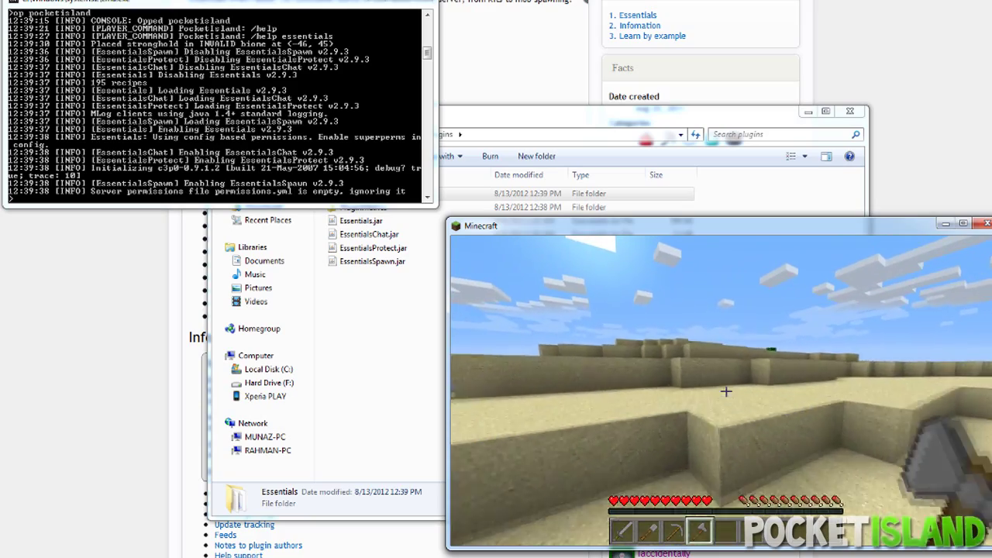
{"action": "scroll", "coordinate": [725, 390], "scroll_direction": "up", "scroll_amount": 1}
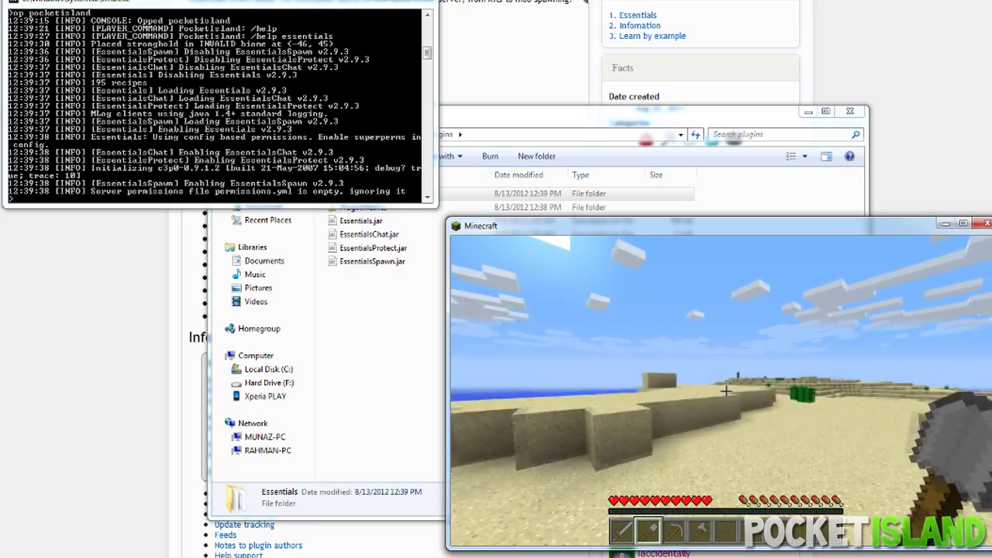